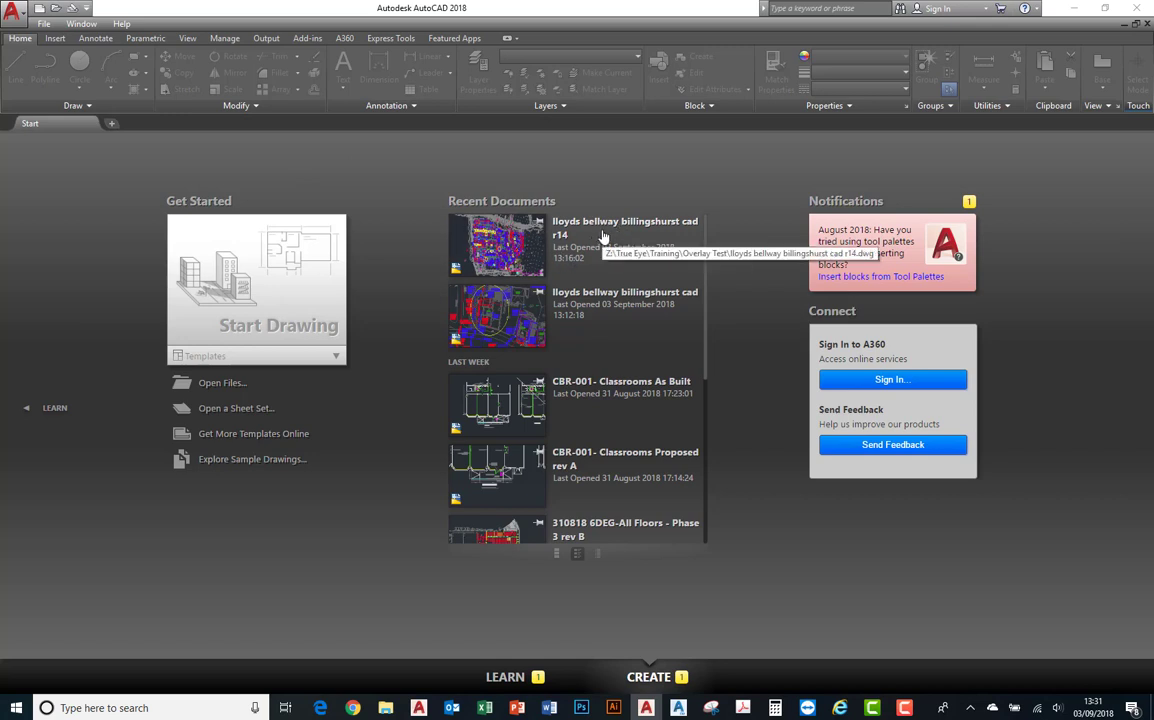
Open the recent drawing "lloyds bellway billingshurst cad r14" and ignore its missing SHX files
{"action": "left_click", "coordinate": [589, 242]}
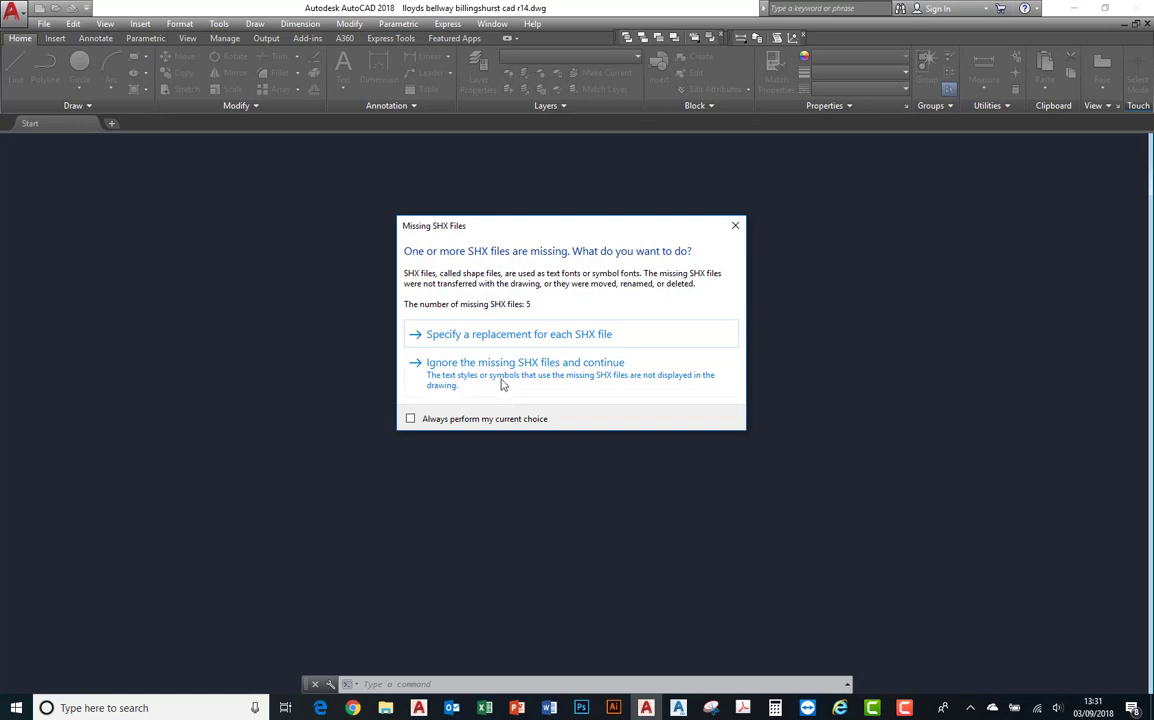
{"action": "left_click", "coordinate": [503, 372]}
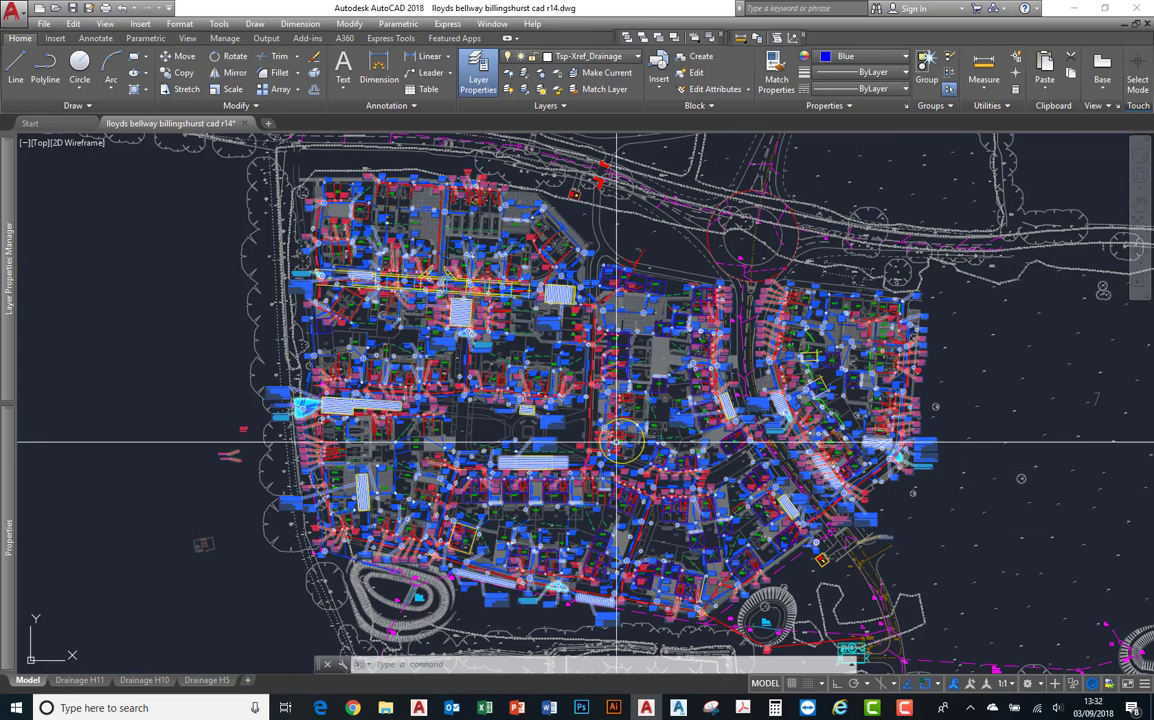
Examine the drainage labels around the house inside the yellow circle up close, and return to the site overview
{"action": "mouse_move", "coordinate": [622, 440]}
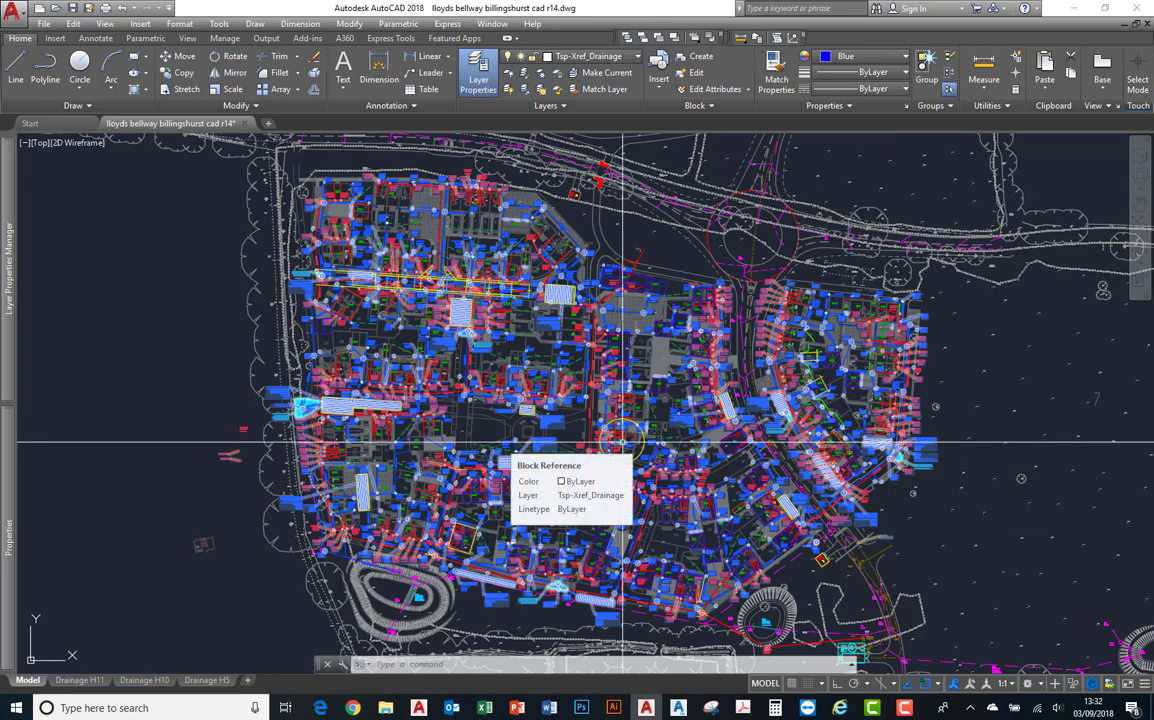
{"action": "scroll", "coordinate": [621, 440], "scroll_direction": "up", "scroll_amount": 3}
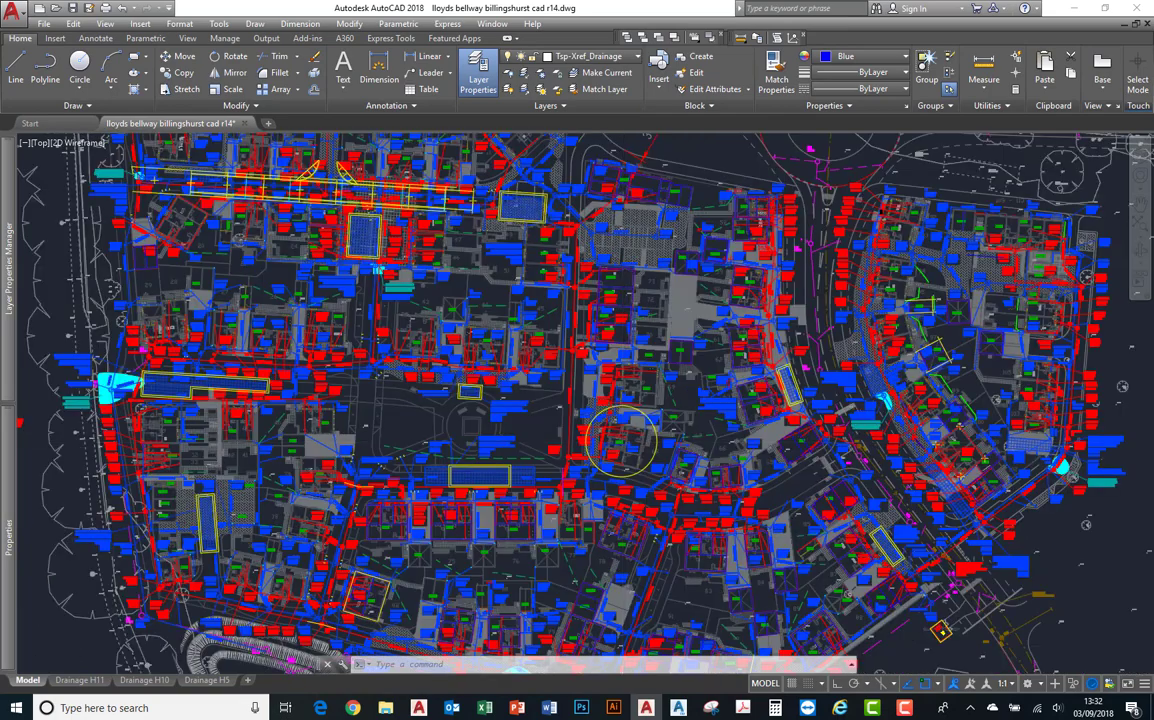
{"action": "scroll", "coordinate": [622, 440], "scroll_direction": "up", "scroll_amount": 6}
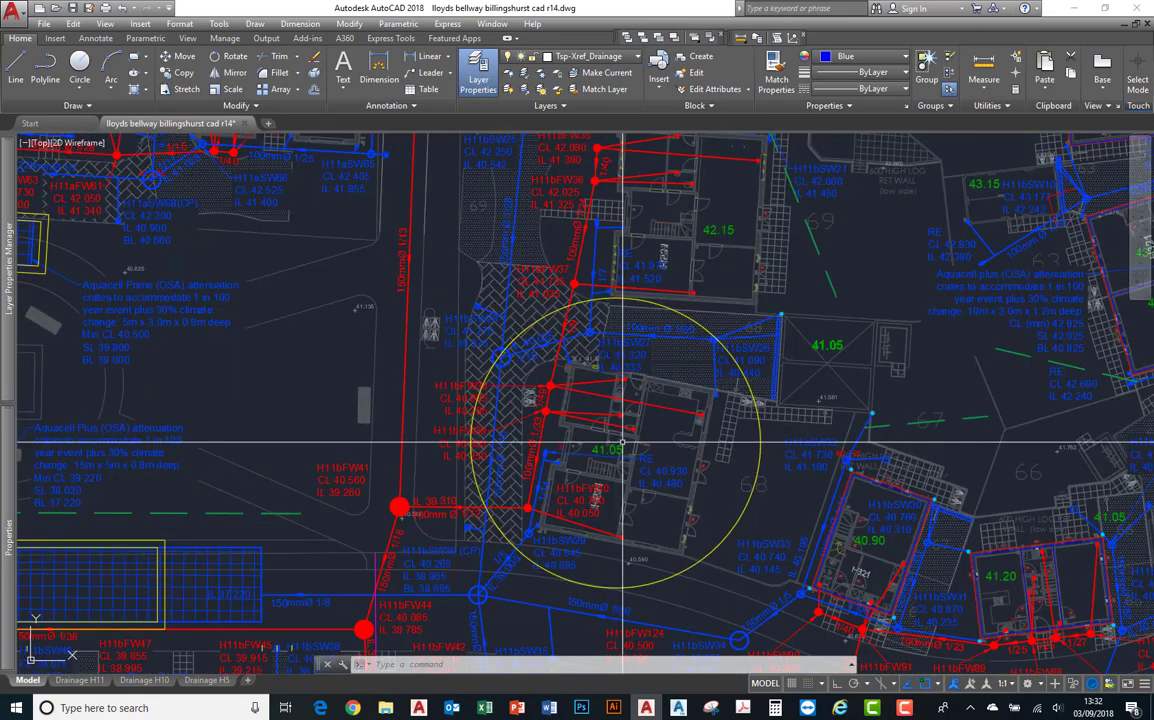
{"action": "scroll", "coordinate": [622, 441], "scroll_direction": "up", "scroll_amount": 2}
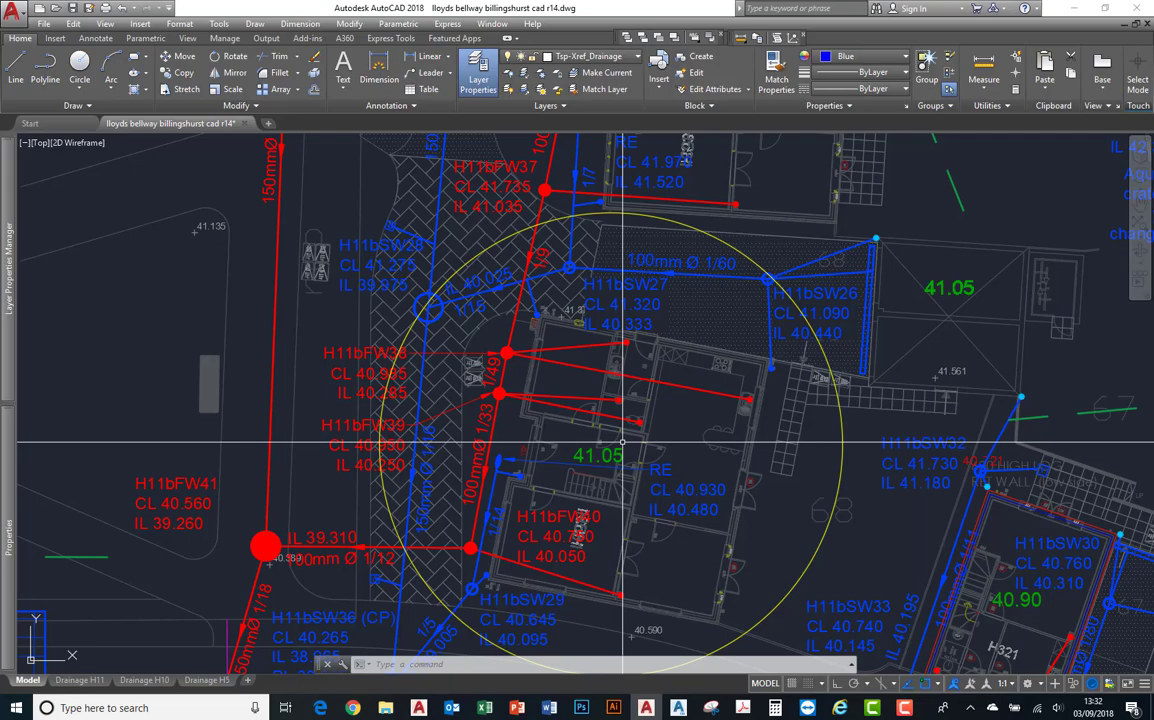
{"action": "scroll", "coordinate": [622, 441], "scroll_direction": "down", "scroll_amount": 4}
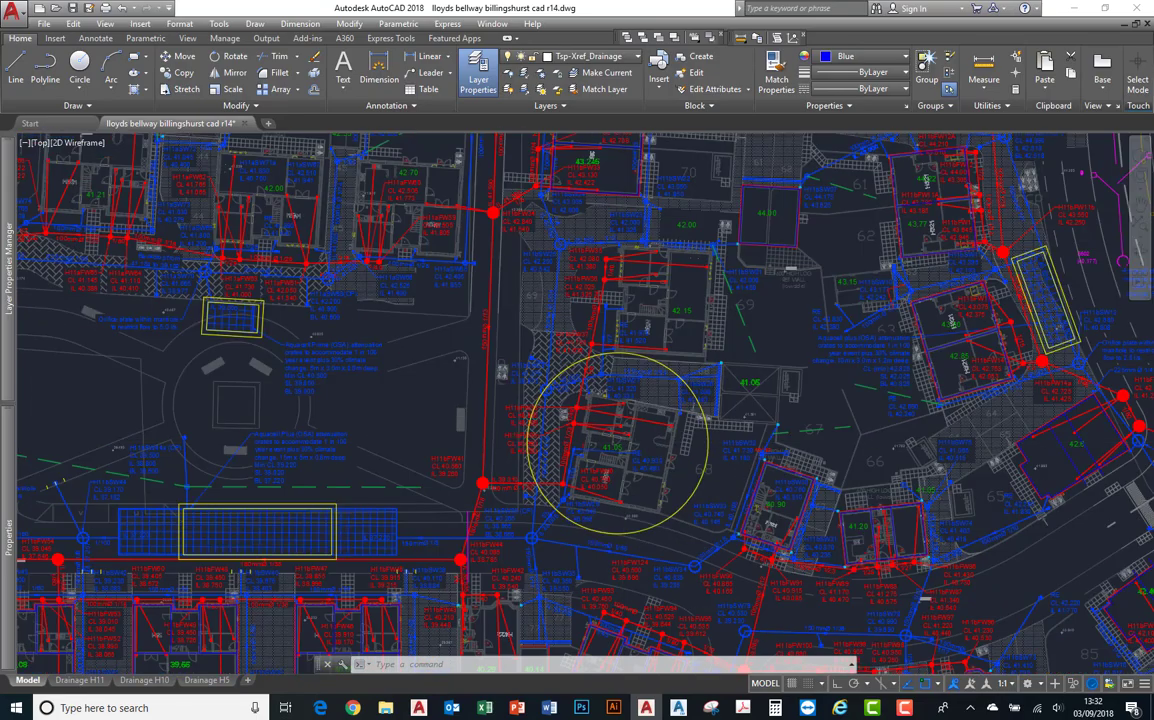
{"action": "scroll", "coordinate": [622, 441], "scroll_direction": "down", "scroll_amount": 2}
{"action": "scroll", "coordinate": [620, 441], "scroll_direction": "down", "scroll_amount": 2}
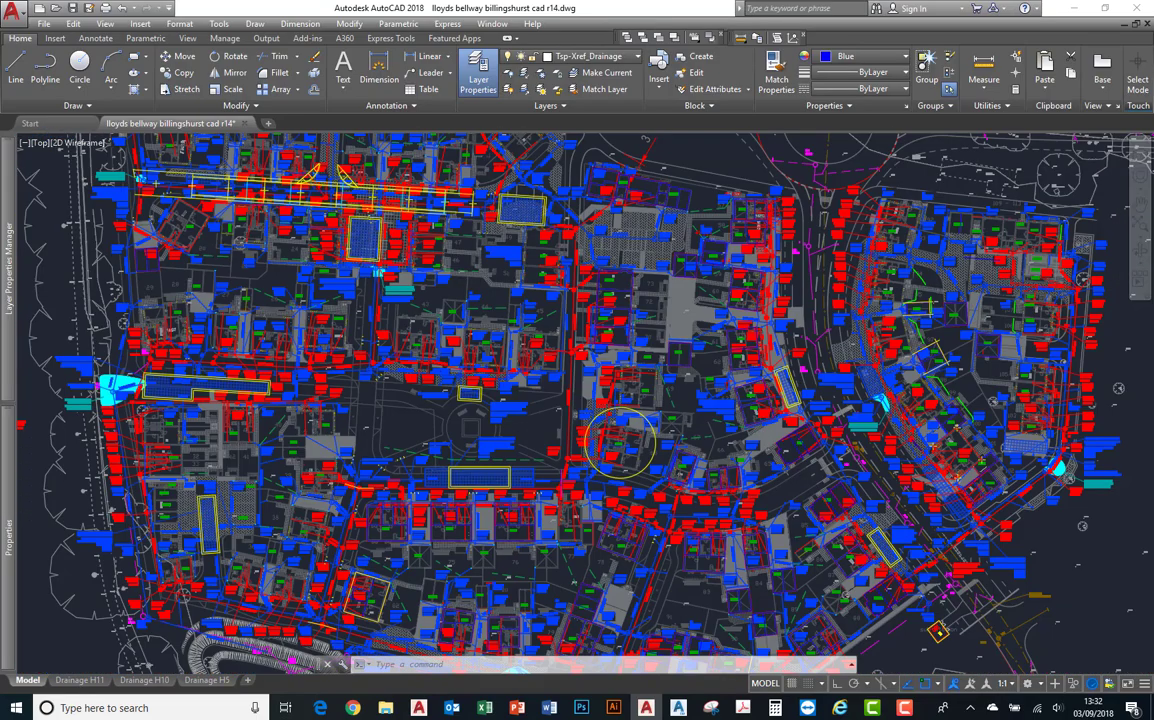
{"action": "scroll", "coordinate": [622, 441], "scroll_direction": "down", "scroll_amount": 2}
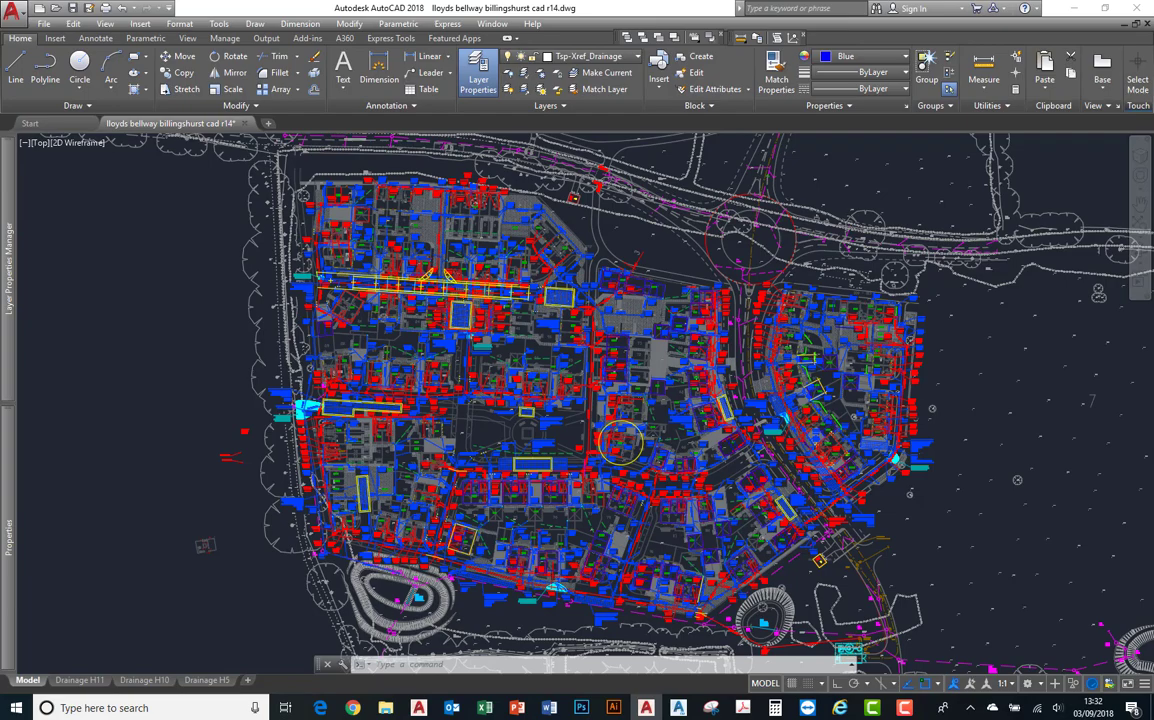
Inspect the drainage runs across the northern plots and follow them south to the circled house
{"action": "scroll", "coordinate": [352, 222], "scroll_direction": "up", "scroll_amount": 2}
{"action": "scroll", "coordinate": [362, 214], "scroll_direction": "up", "scroll_amount": 4}
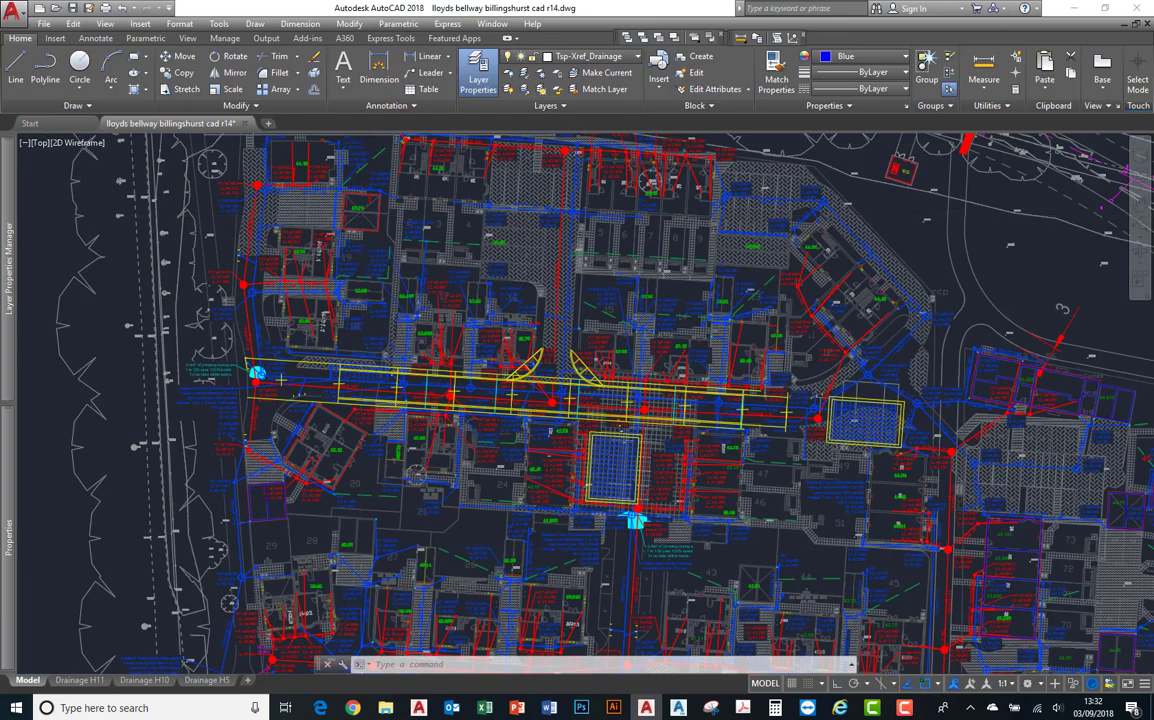
{"action": "scroll", "coordinate": [362, 214], "scroll_direction": "up", "scroll_amount": 2}
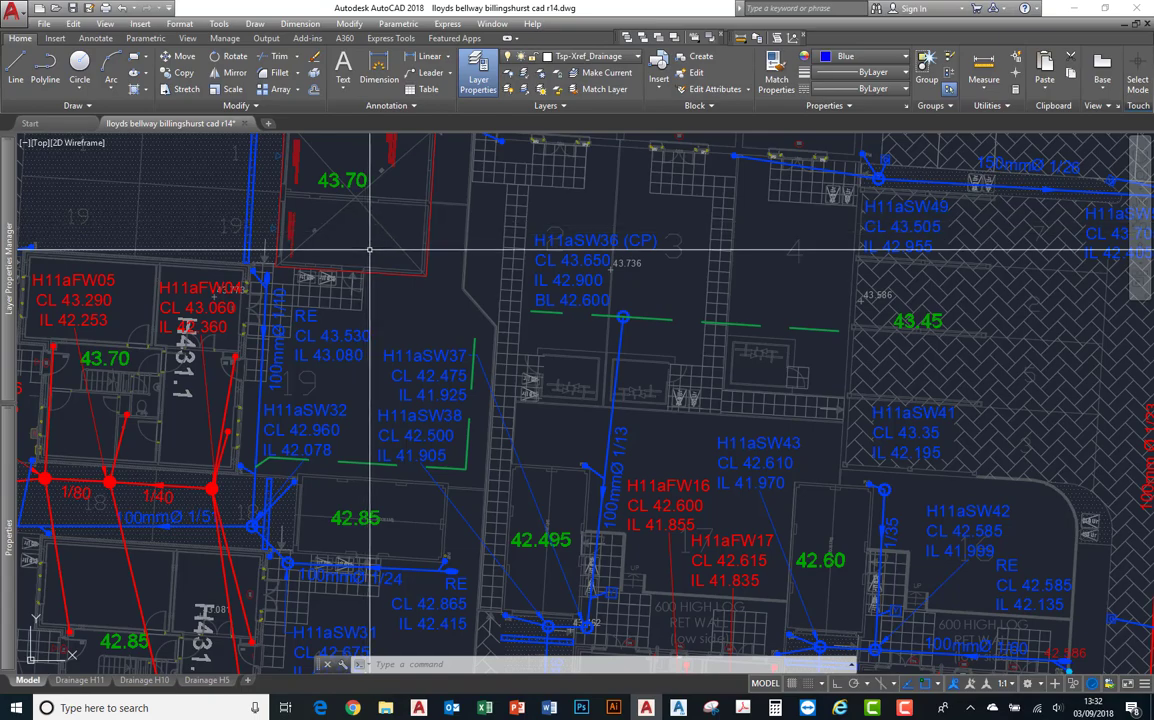
{"action": "mouse_move", "coordinate": [370, 250]}
{"action": "middle_mouse_down"}
{"action": "mouse_move", "coordinate": [417, 343]}
{"action": "mouse_move", "coordinate": [528, 330]}
{"action": "mouse_move", "coordinate": [512, 350]}
{"action": "mouse_move", "coordinate": [420, 365]}
{"action": "mouse_move", "coordinate": [374, 391]}
{"action": "mouse_move", "coordinate": [438, 411]}
{"action": "mouse_move", "coordinate": [605, 390]}
{"action": "mouse_move", "coordinate": [724, 392]}
{"action": "mouse_move", "coordinate": [788, 482]}
{"action": "mouse_move", "coordinate": [538, 489]}
{"action": "mouse_move", "coordinate": [153, 365]}
{"action": "middle_mouse_up"}
{"action": "middle_click_drag", "start_coordinate": [889, 386], "coordinate": [42, 296]}
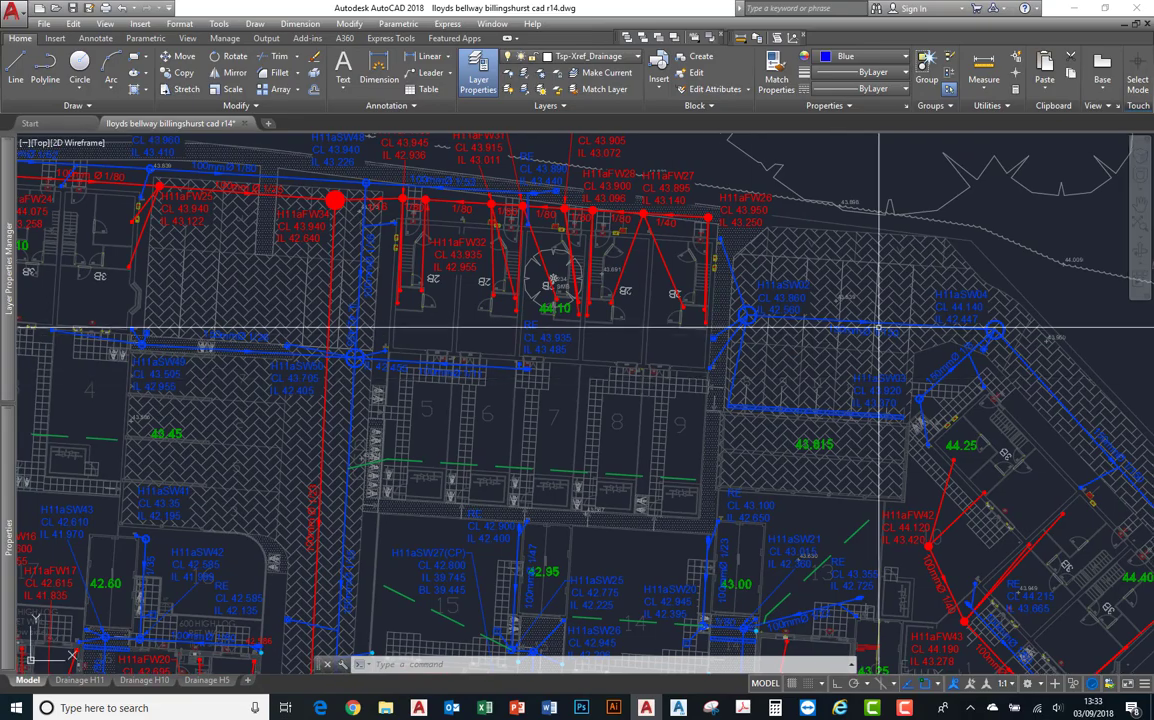
{"action": "mouse_move", "coordinate": [888, 328]}
{"action": "middle_mouse_down"}
{"action": "mouse_move", "coordinate": [739, 337]}
{"action": "mouse_move", "coordinate": [474, 274]}
{"action": "middle_mouse_up"}
{"action": "middle_click_drag", "start_coordinate": [841, 370], "coordinate": [798, 140]}
{"action": "middle_click_drag", "start_coordinate": [590, 490], "coordinate": [779, 333]}
{"action": "middle_click_drag", "start_coordinate": [758, 413], "coordinate": [842, 260]}
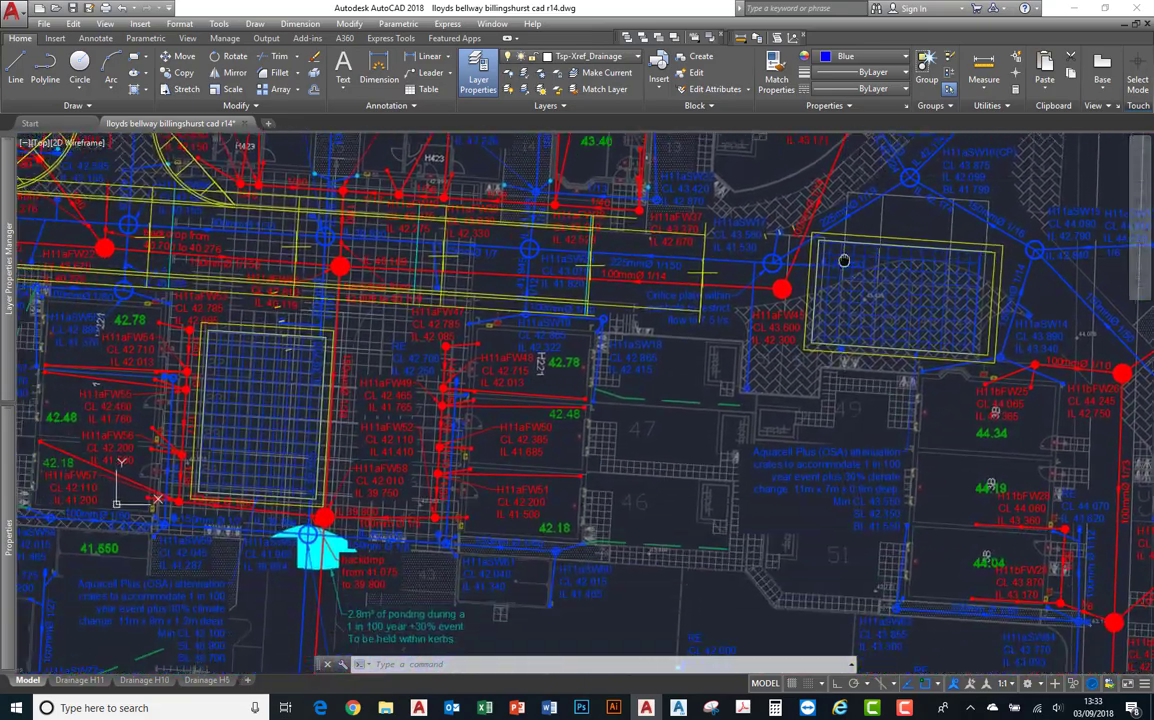
{"action": "middle_click_drag", "start_coordinate": [630, 420], "coordinate": [781, 237]}
{"action": "middle_click_drag", "start_coordinate": [926, 424], "coordinate": [686, 167]}
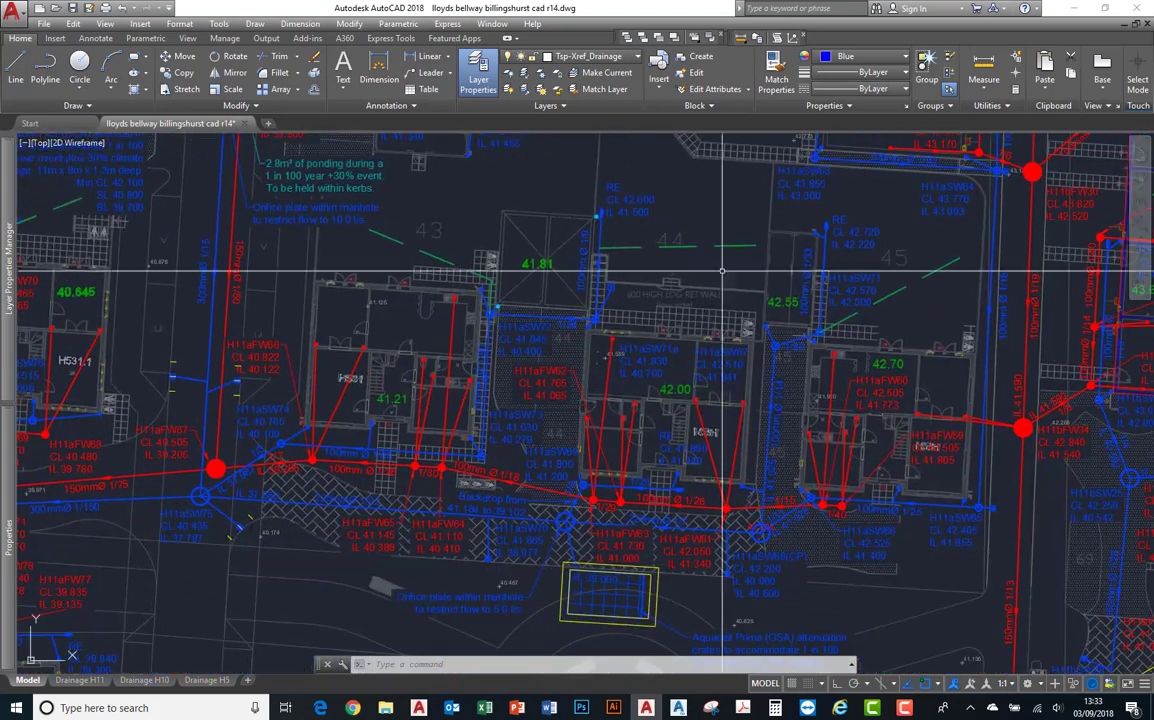
{"action": "mouse_move", "coordinate": [852, 428]}
{"action": "middle_mouse_down"}
{"action": "mouse_move", "coordinate": [850, 371]}
{"action": "mouse_move", "coordinate": [907, 166]}
{"action": "middle_mouse_up"}
{"action": "middle_click_drag", "start_coordinate": [530, 472], "coordinate": [126, 379]}
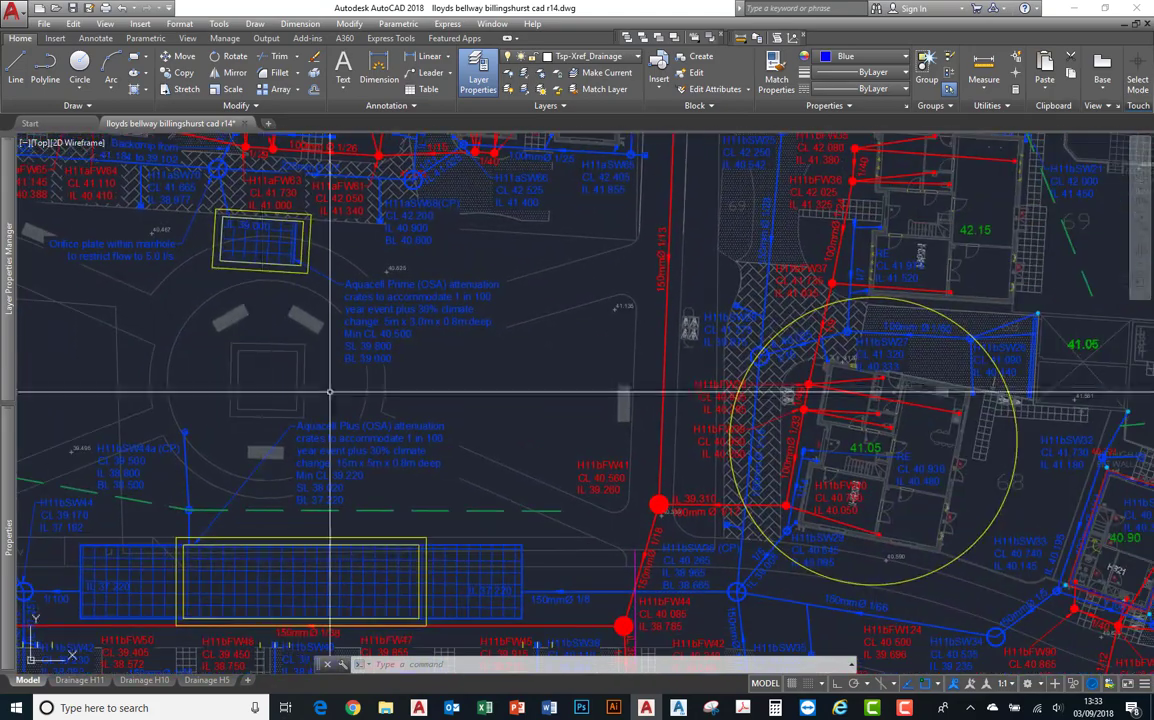
{"action": "middle_click_drag", "start_coordinate": [724, 420], "coordinate": [390, 373]}
{"action": "scroll", "coordinate": [456, 383], "scroll_direction": "up", "scroll_amount": 2}
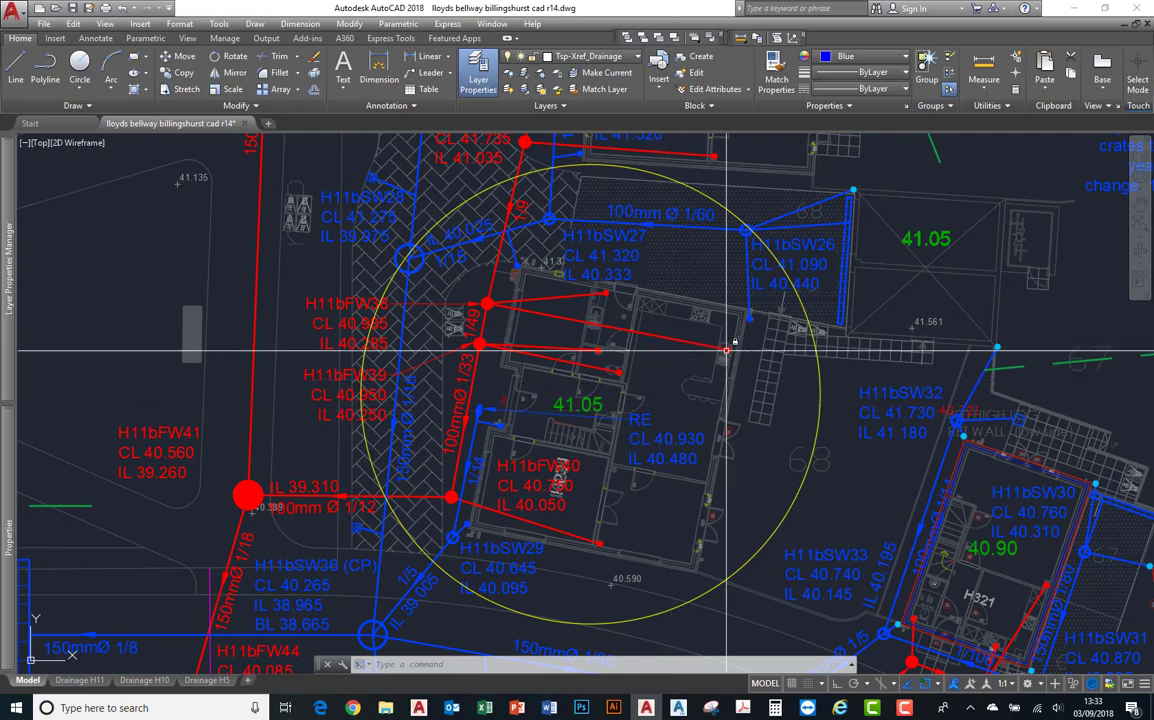
Bring the housing layout back into view together with its surrounding roads and boundaries
{"action": "scroll", "coordinate": [660, 425], "scroll_direction": "down", "scroll_amount": 2}
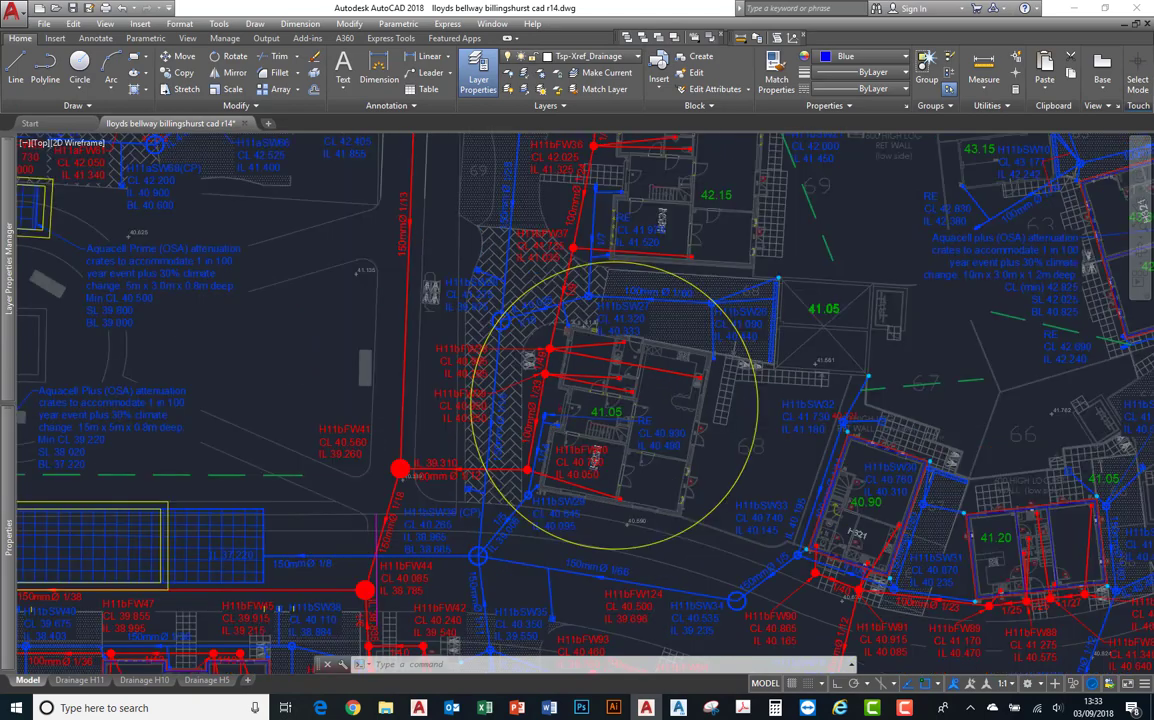
{"action": "scroll", "coordinate": [645, 427], "scroll_direction": "down", "scroll_amount": 3}
{"action": "scroll", "coordinate": [613, 421], "scroll_direction": "down", "scroll_amount": 5}
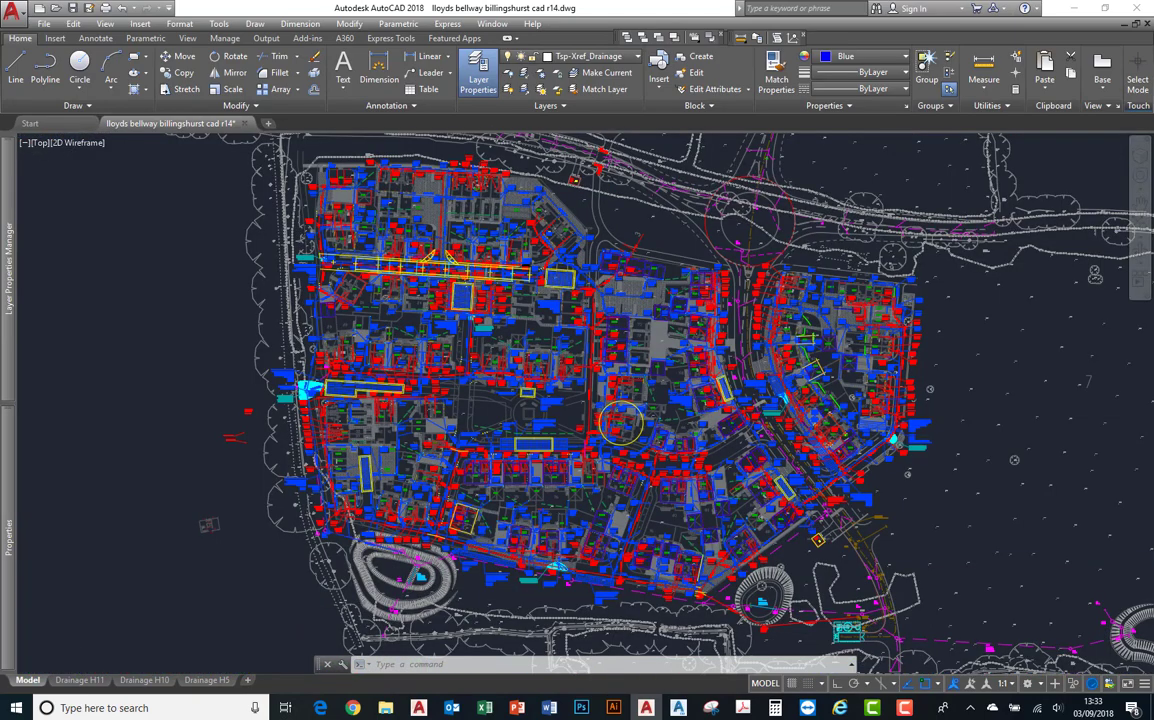
{"action": "scroll", "coordinate": [596, 420], "scroll_direction": "down", "scroll_amount": 3}
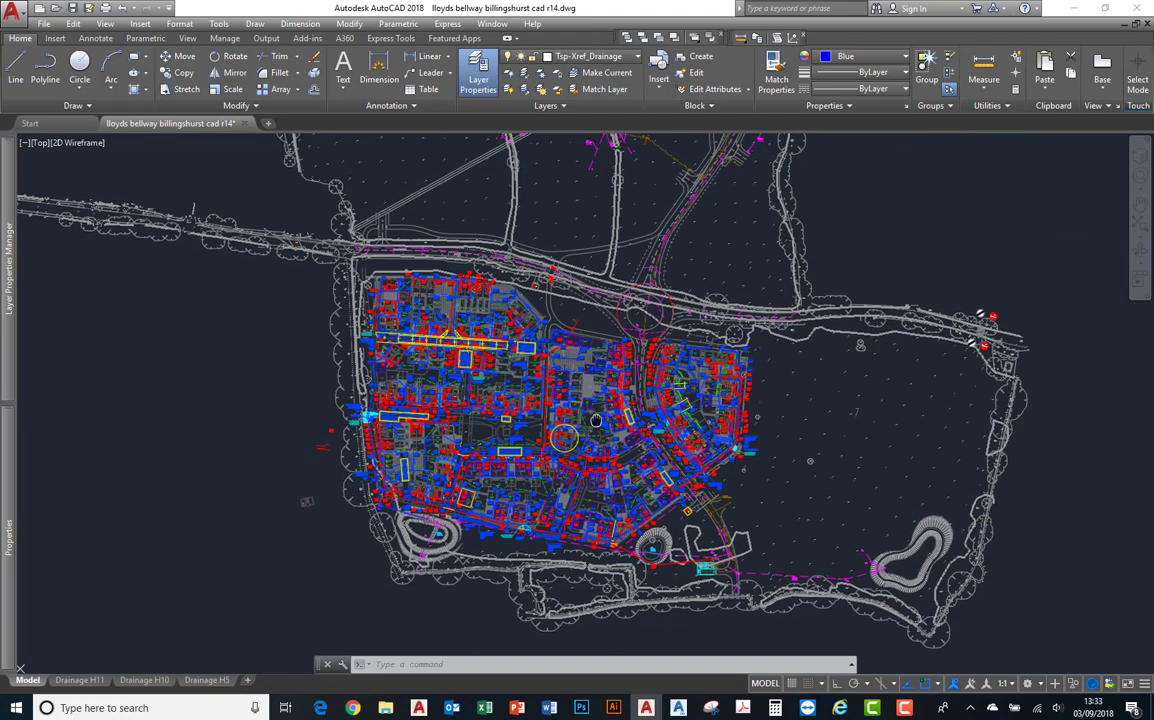
{"action": "scroll", "coordinate": [560, 470], "scroll_direction": "up", "scroll_amount": 2}
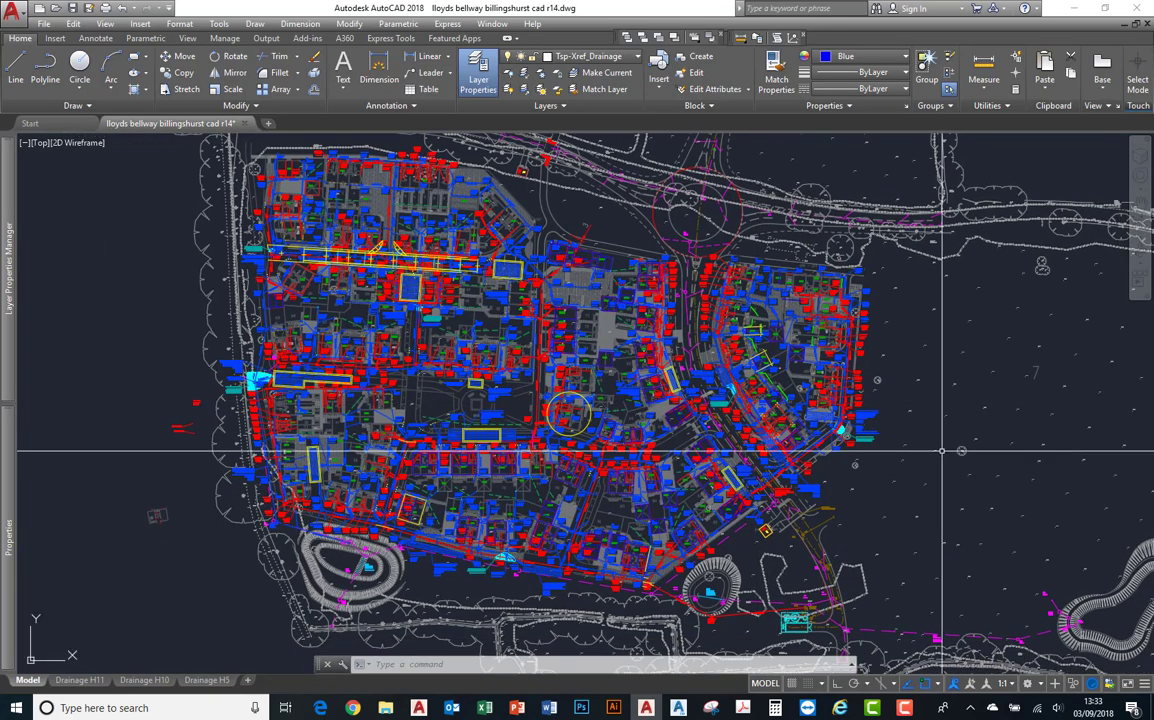
Enlarge the circled house with the Zoom command by defining a window around the yellow circle
{"action": "type", "text": "z"}
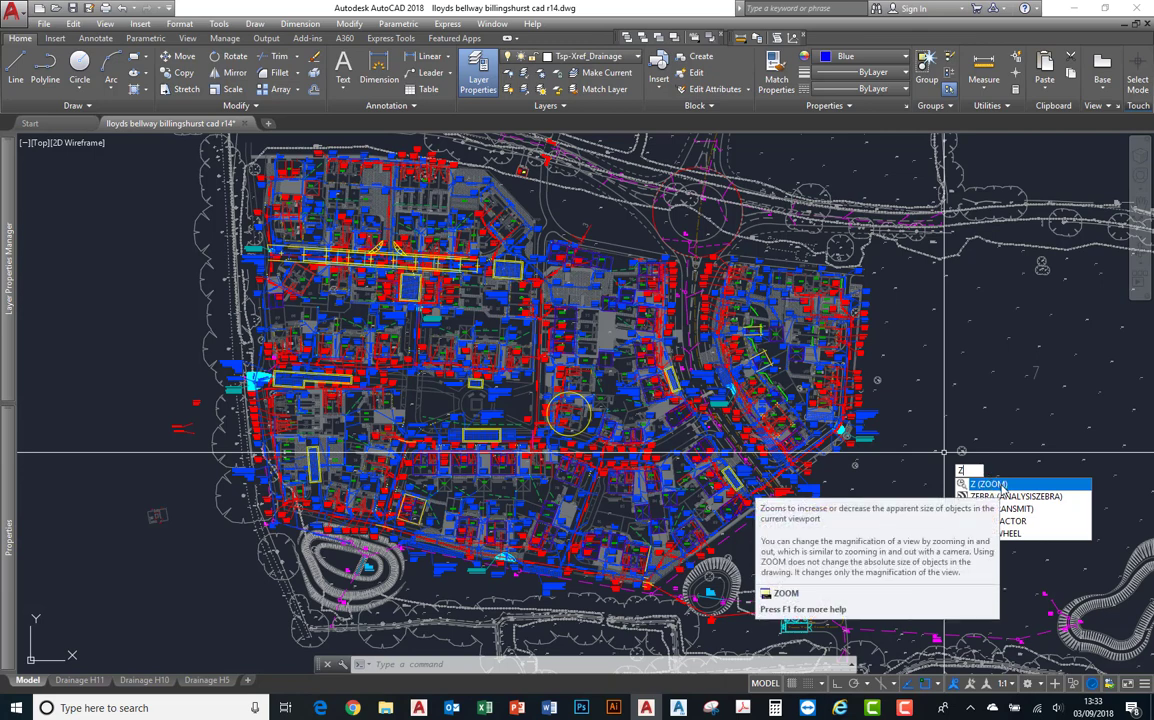
{"action": "left_click", "coordinate": [1003, 485]}
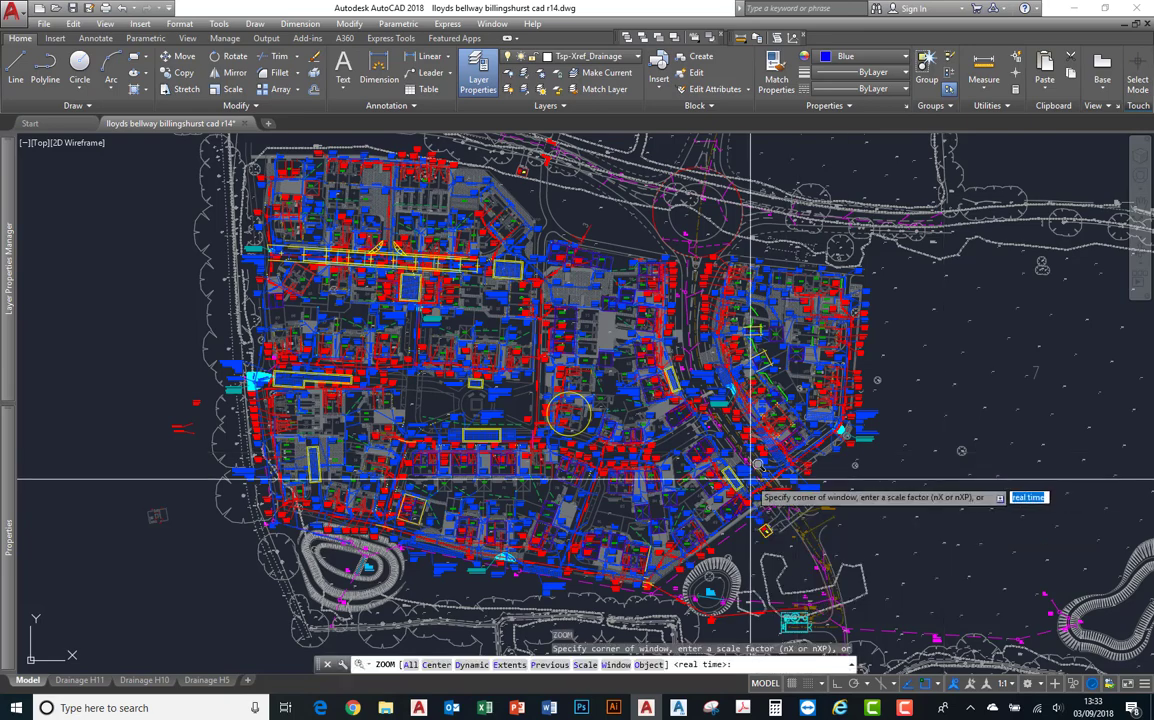
{"action": "left_click", "coordinate": [540, 383]}
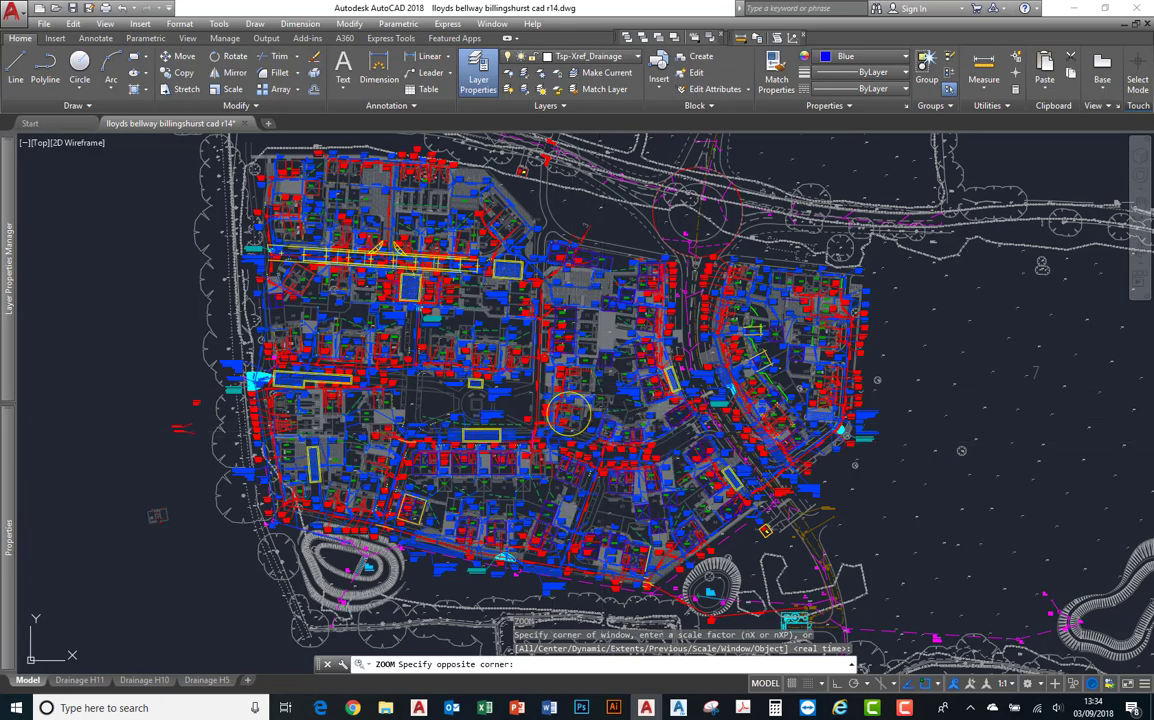
{"action": "left_click", "coordinate": [603, 441]}
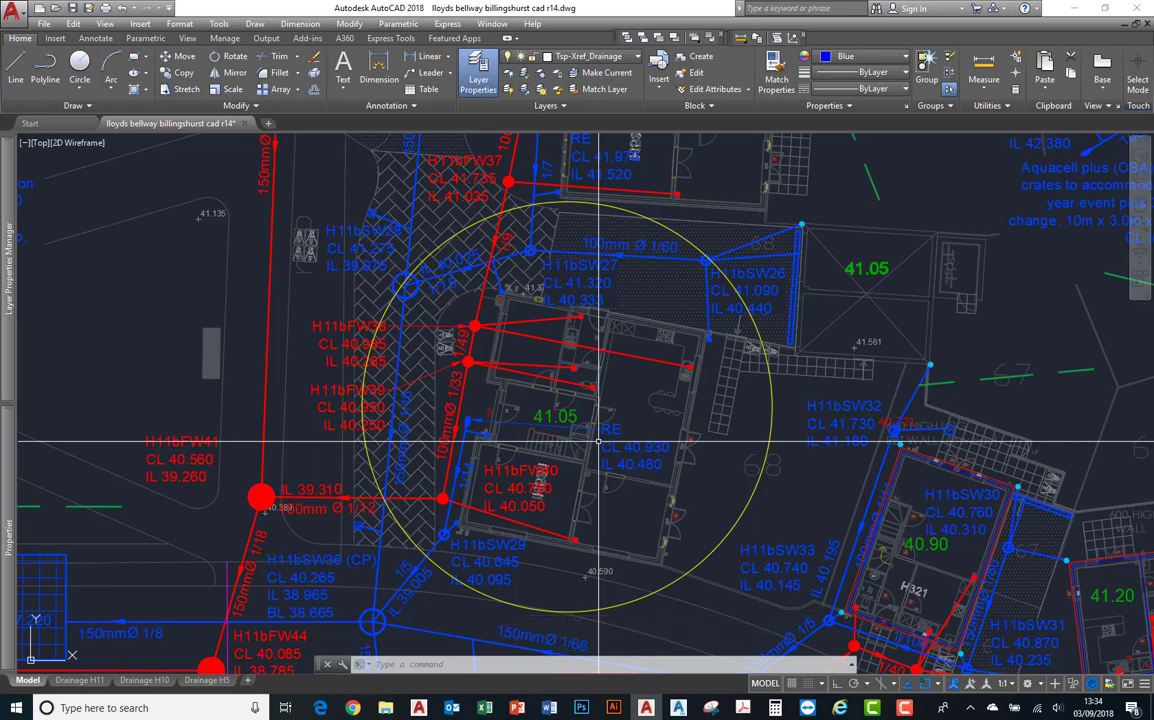
Step back to the site overview with Zoom Previous, and enlarge the area around the circled house
{"action": "type", "text": "z"}
{"action": "key", "text": "Return"}
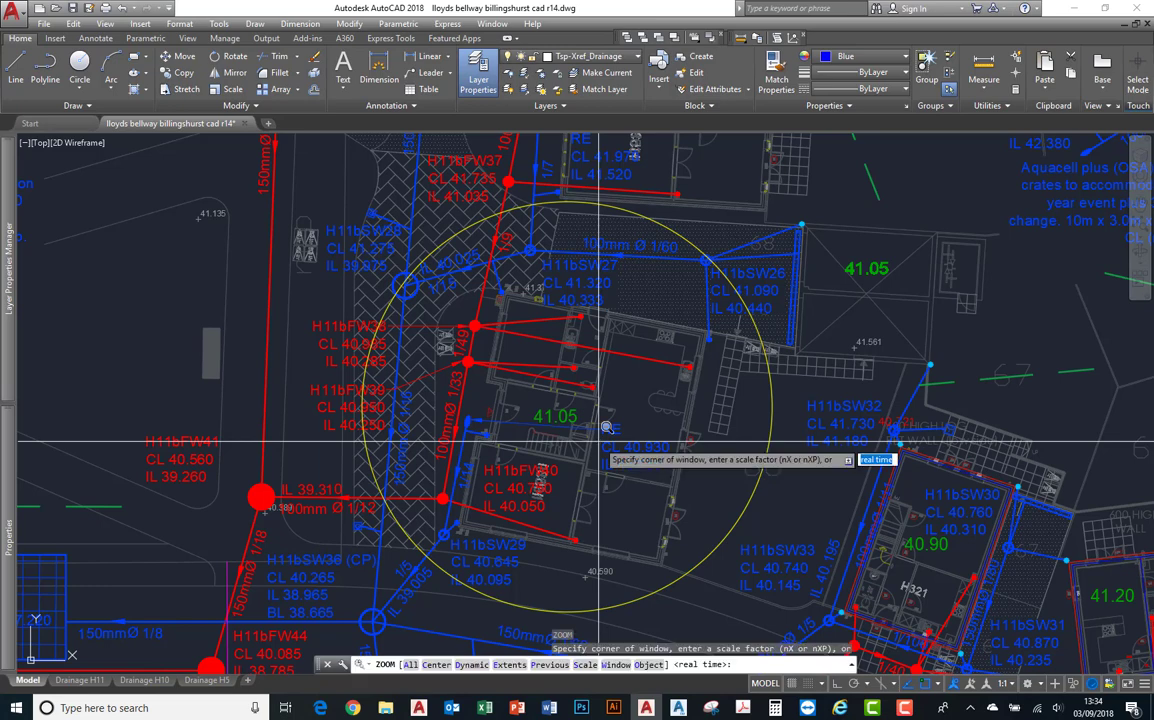
{"action": "type", "text": "p"}
{"action": "key", "text": "Return"}
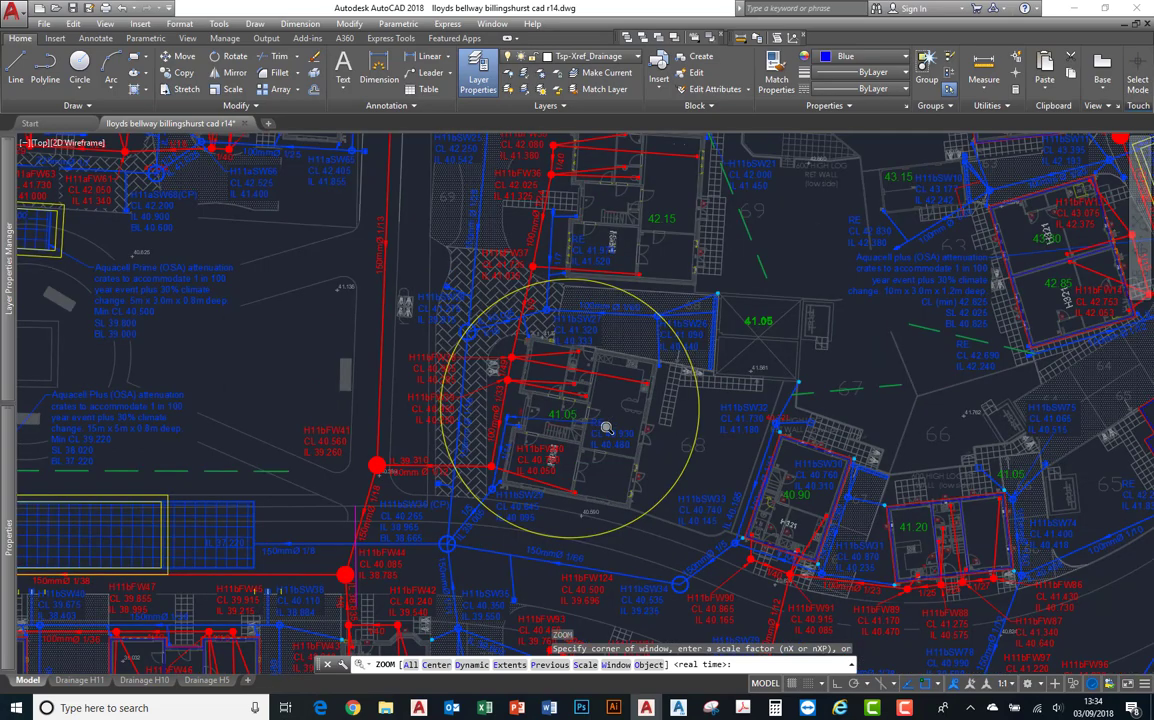
{"action": "type", "text": "p"}
{"action": "key", "text": "Return"}
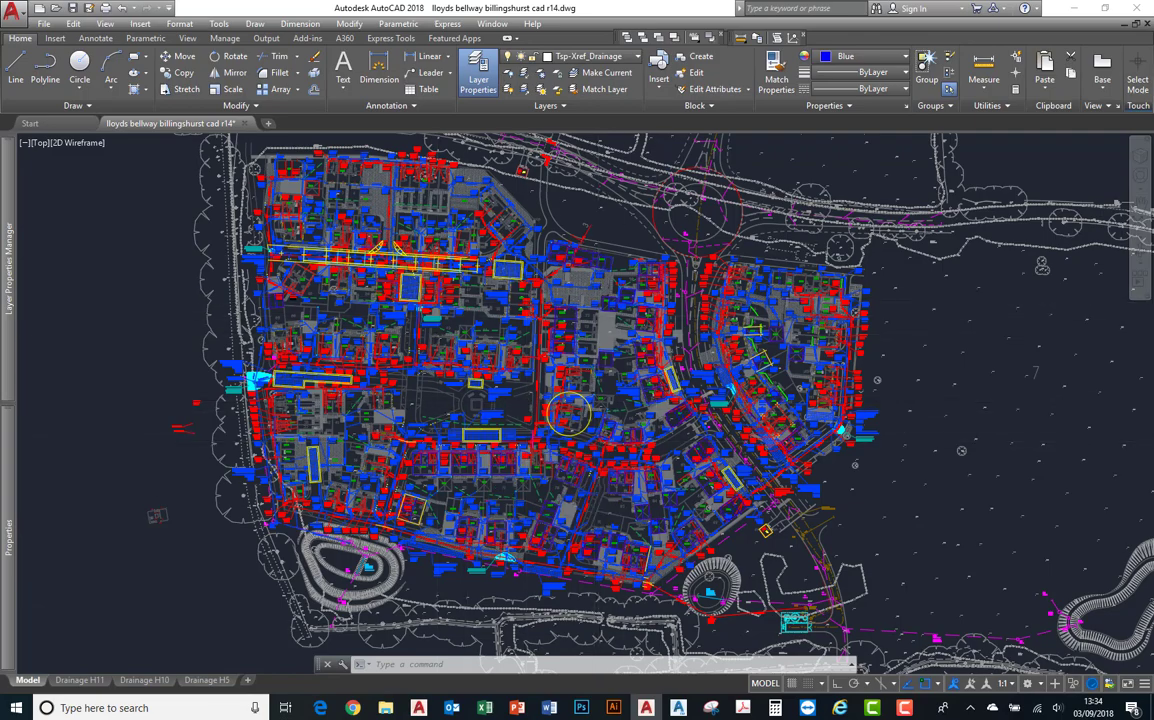
{"action": "scroll", "coordinate": [567, 413], "scroll_direction": "up", "scroll_amount": 2}
{"action": "mouse_move", "coordinate": [567, 413]}
{"action": "middle_mouse_down"}
{"action": "mouse_move", "coordinate": [708, 412]}
{"action": "mouse_move", "coordinate": [922, 386]}
{"action": "mouse_move", "coordinate": [519, 404]}
{"action": "mouse_move", "coordinate": [650, 375]}
{"action": "middle_mouse_up"}
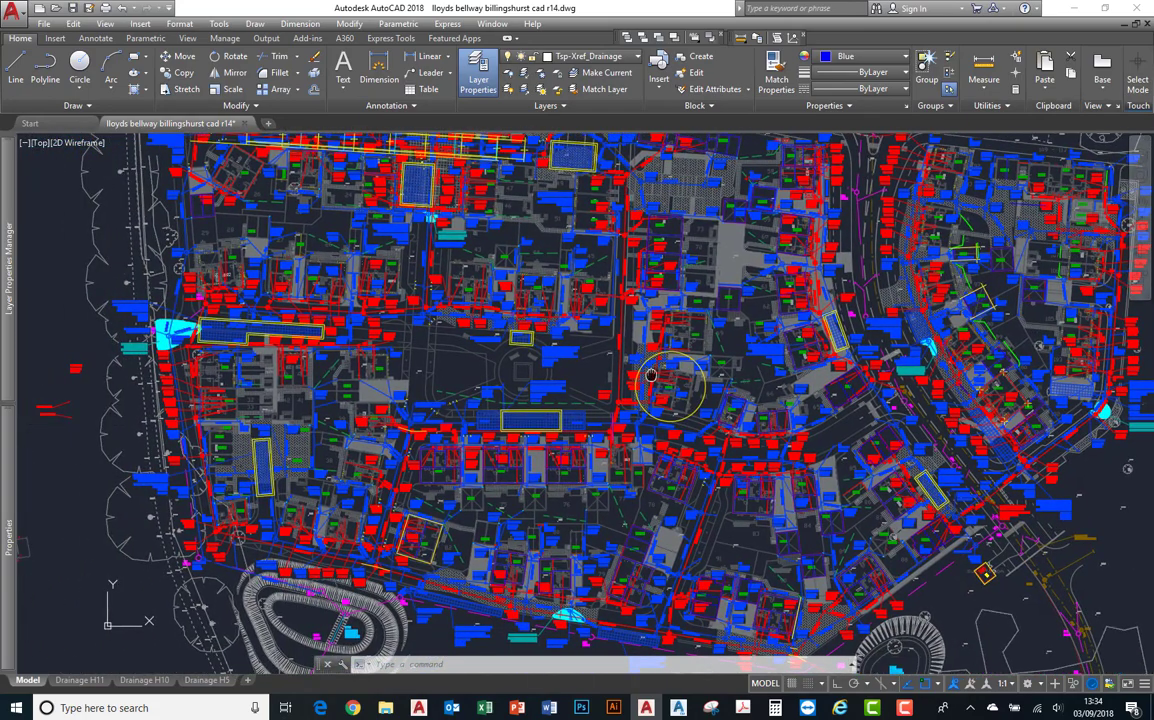